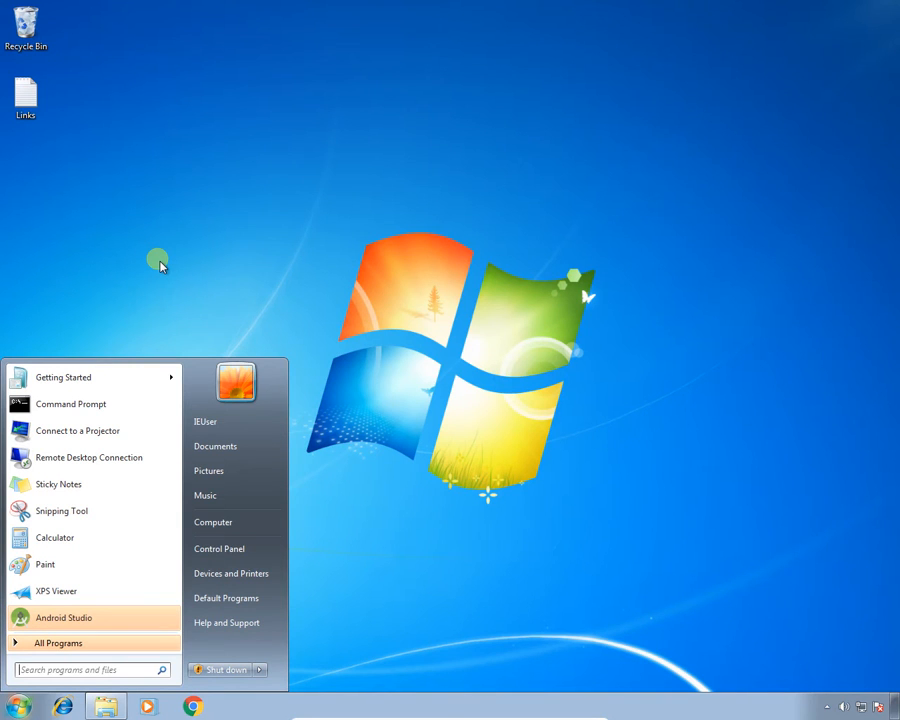
Check the installed Java version with java -version in Command Prompt and exit it.
click(112, 411)
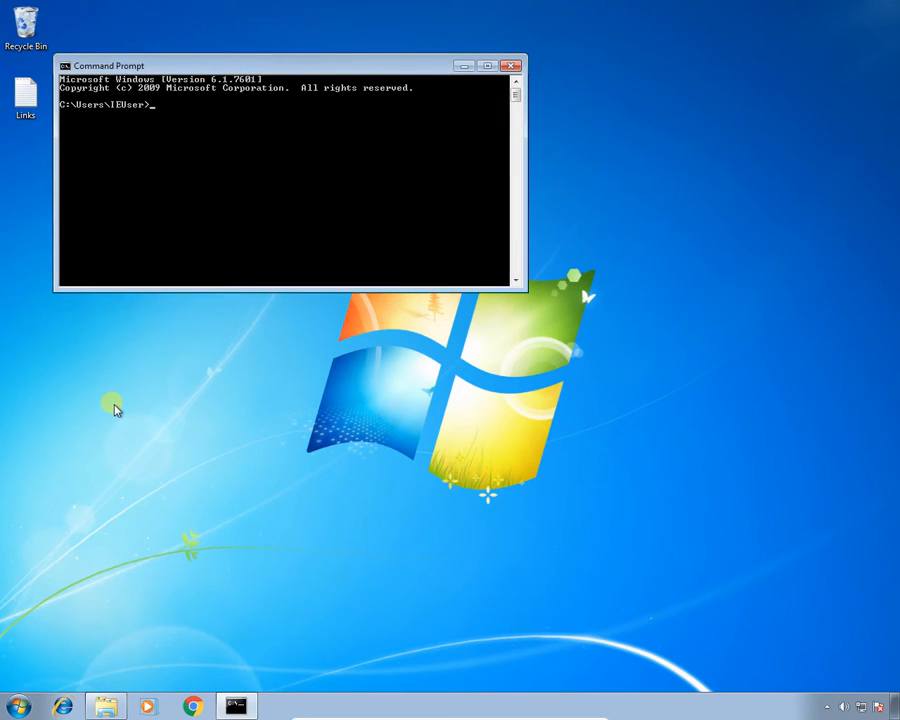
text(java)
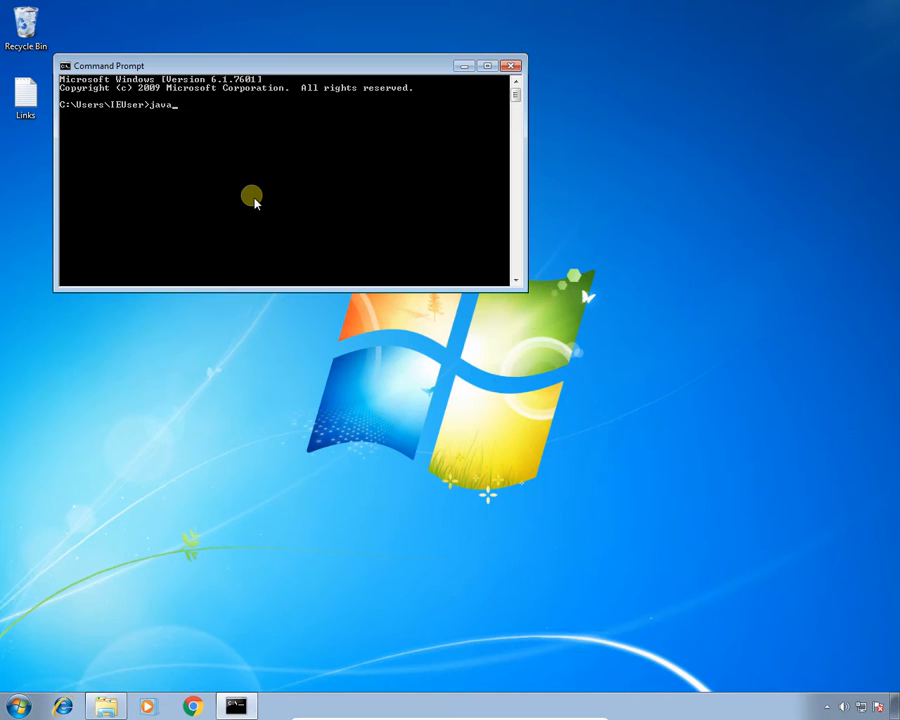
text( -version)
key(Return)
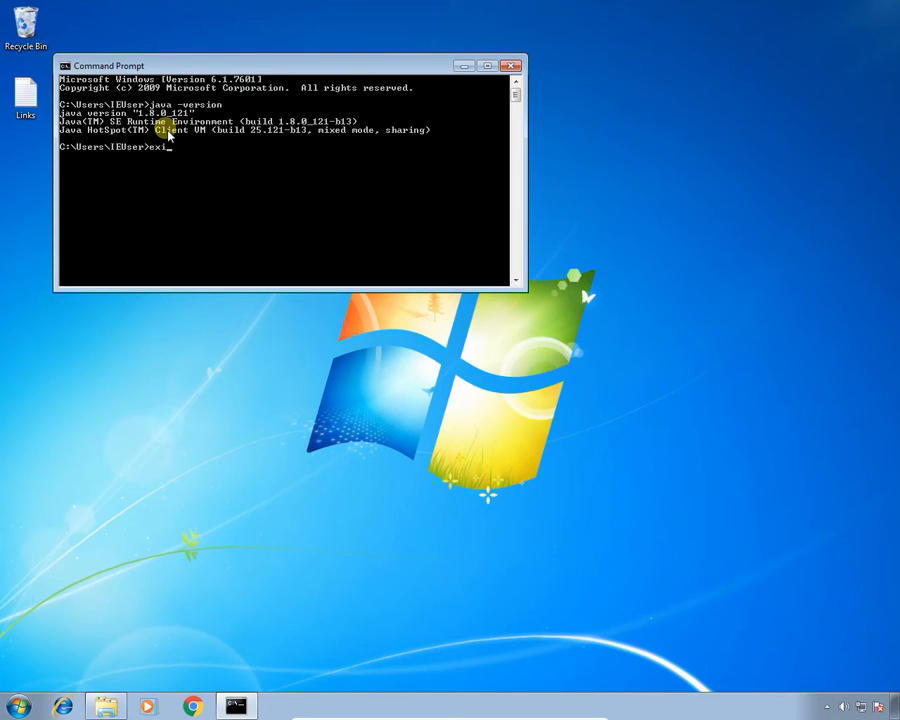
key(Return)
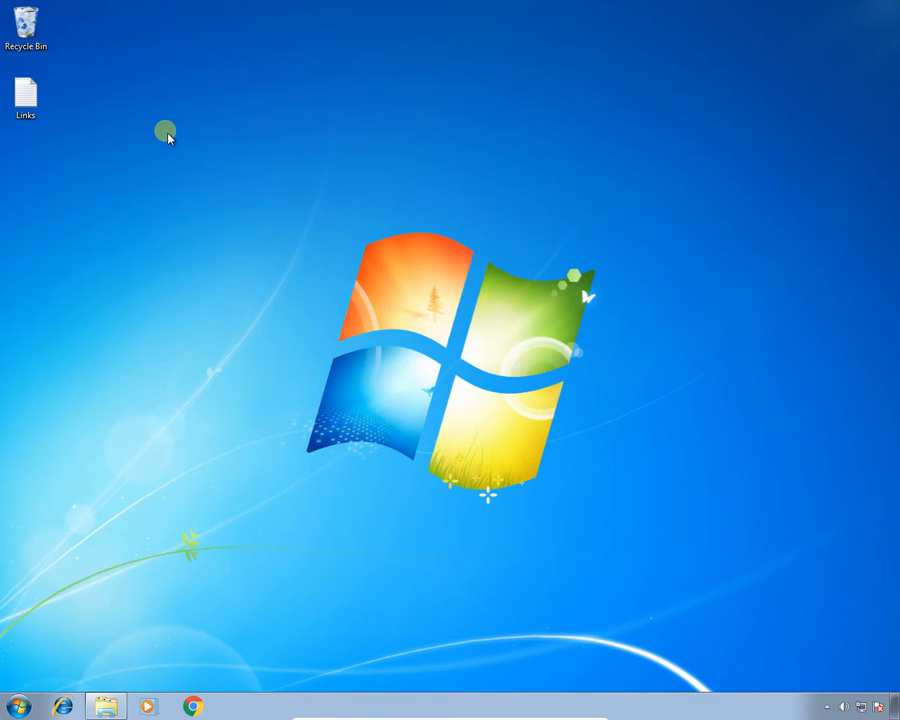
Copy the Android Studio install URL from the Links file on the desktop and open it in Chrome.
double_click(44, 117)
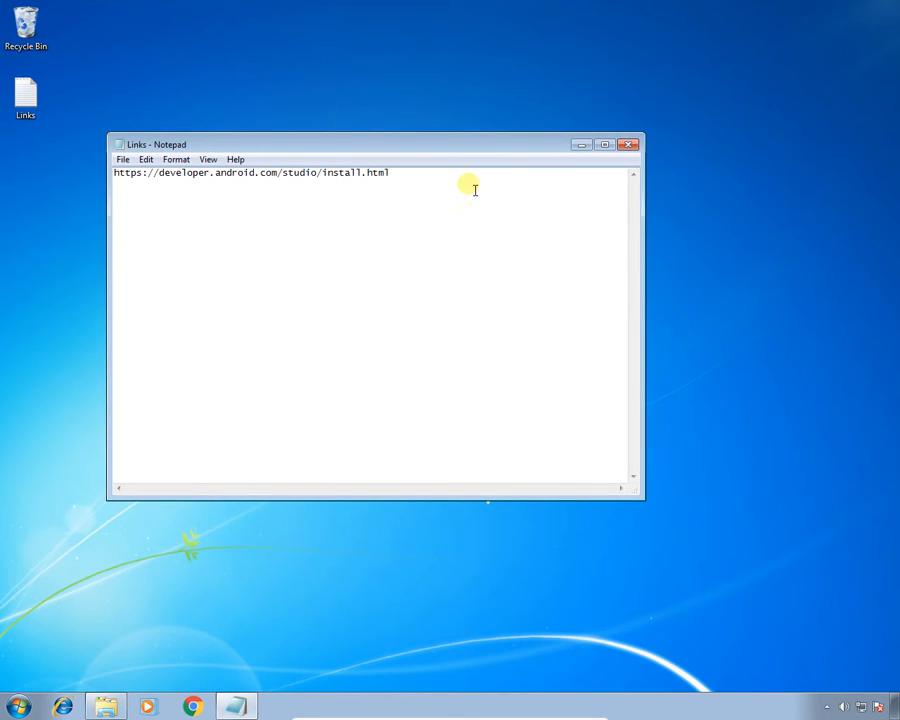
drag(486, 185, 108, 172)
key(ctrl+c)
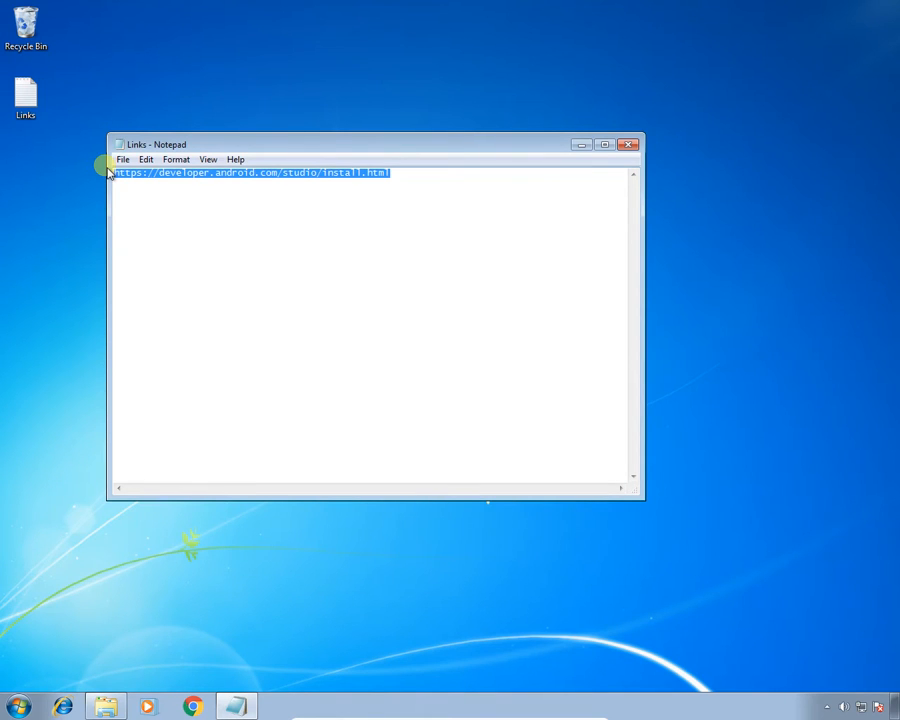
click(628, 144)
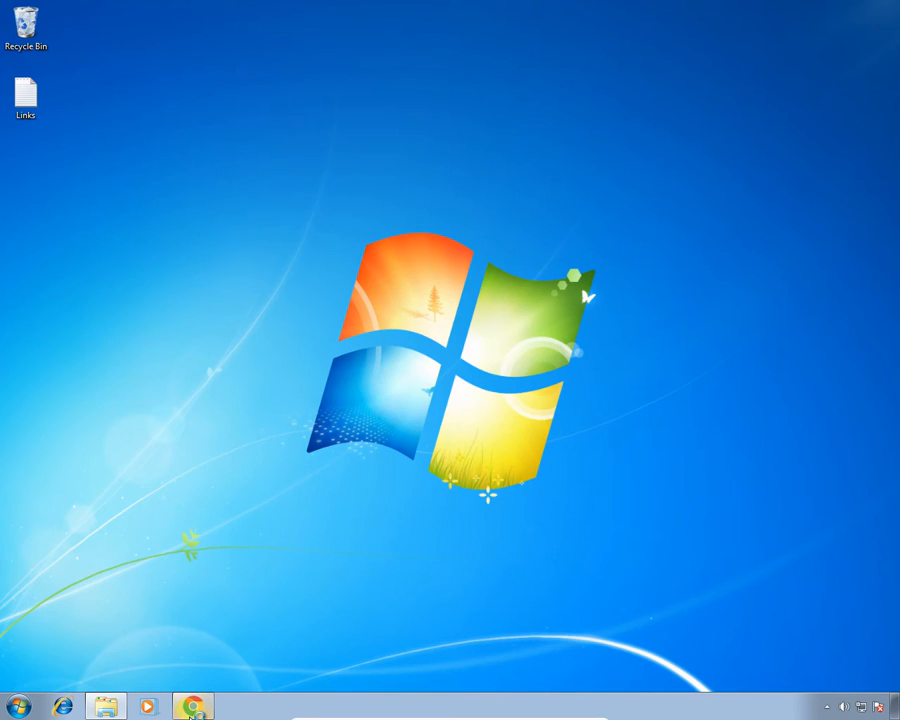
click(192, 708)
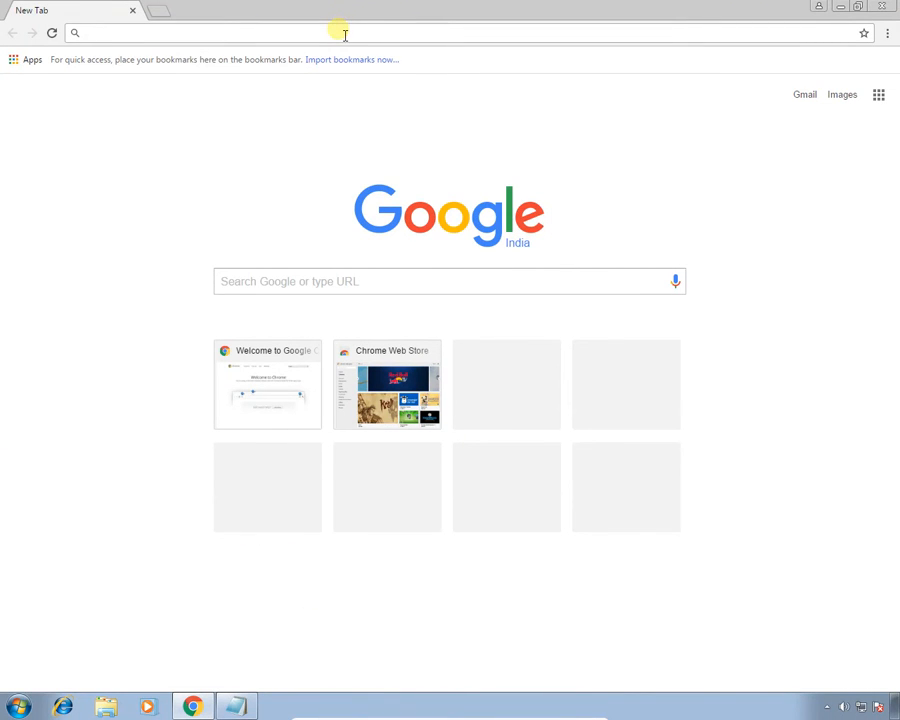
key(ctrl+v)
key(Return)
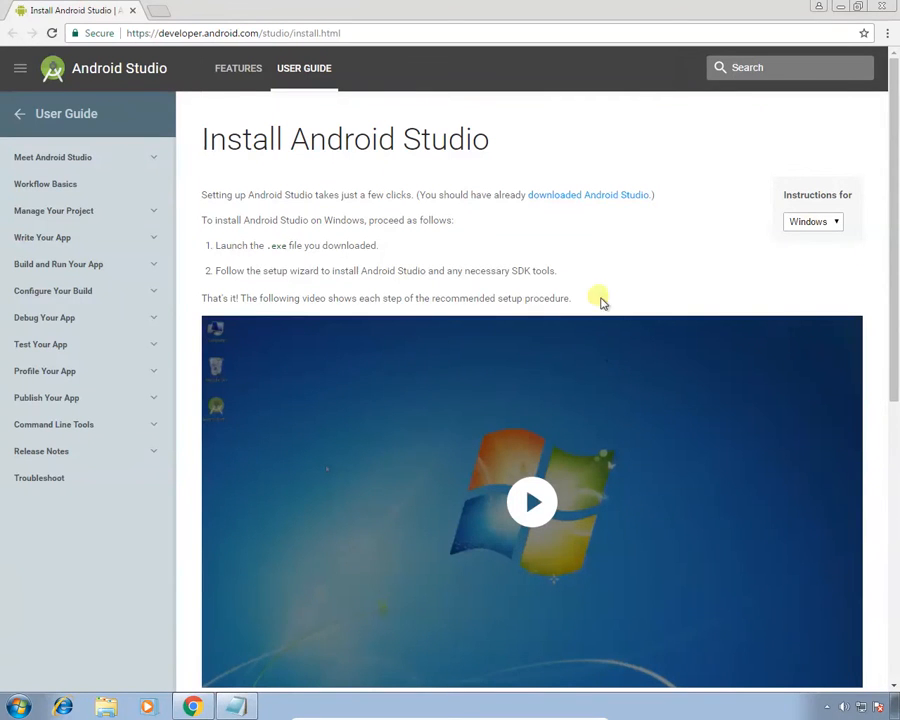
Download Android Studio 2.2.3 for Windows, agreeing to the terms and conditions.
click(597, 203)
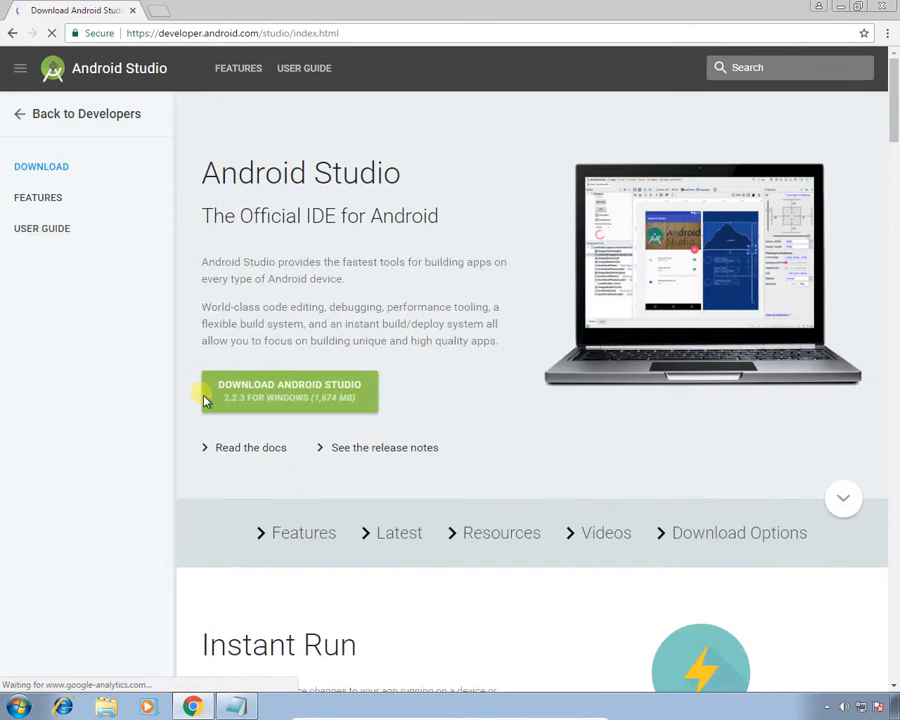
click(250, 398)
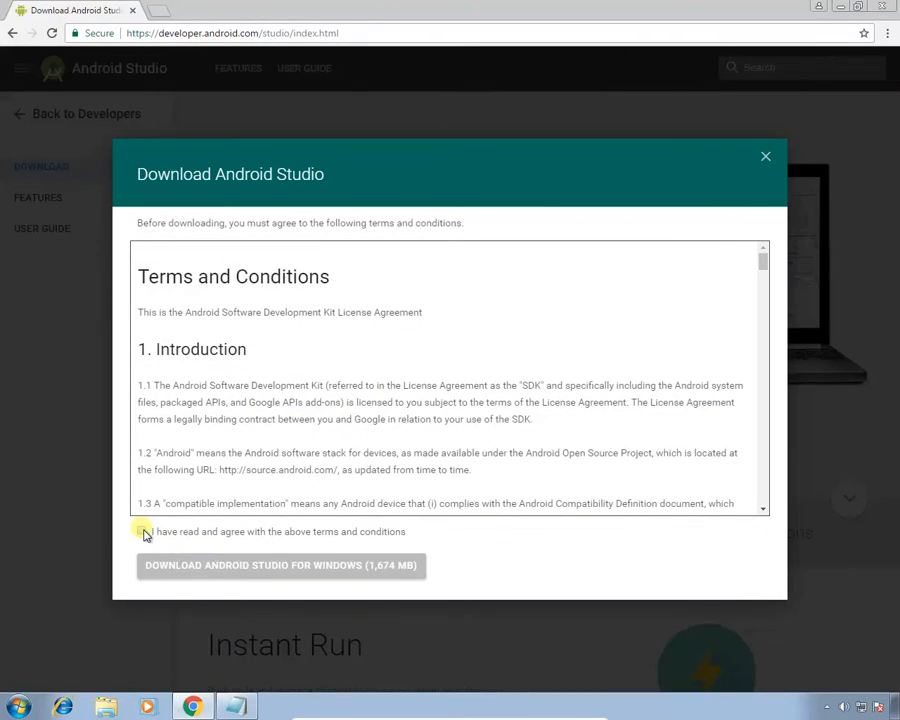
click(143, 533)
click(232, 574)
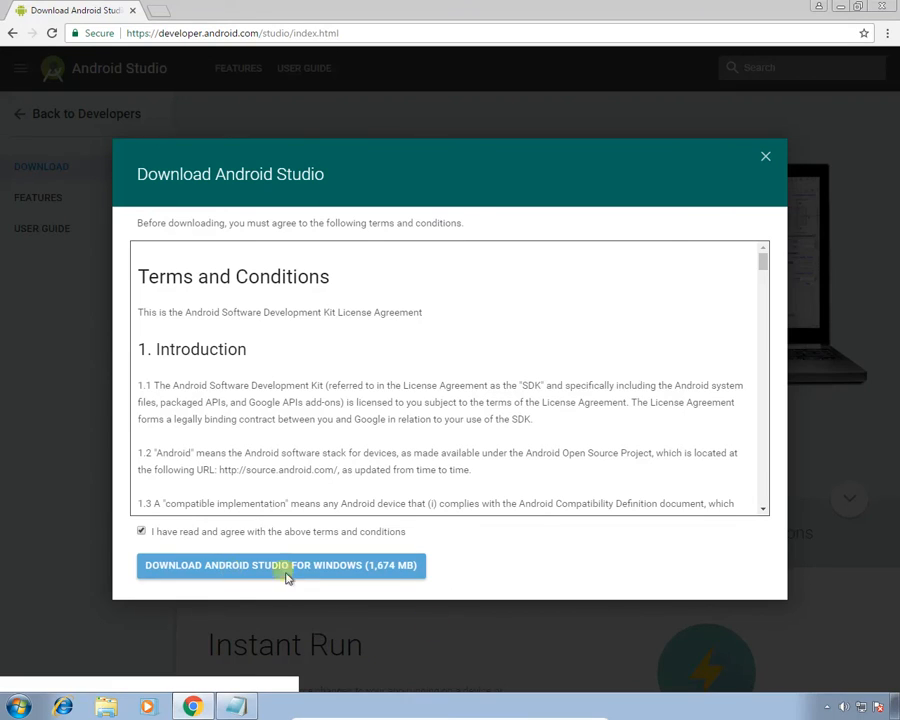
click(316, 572)
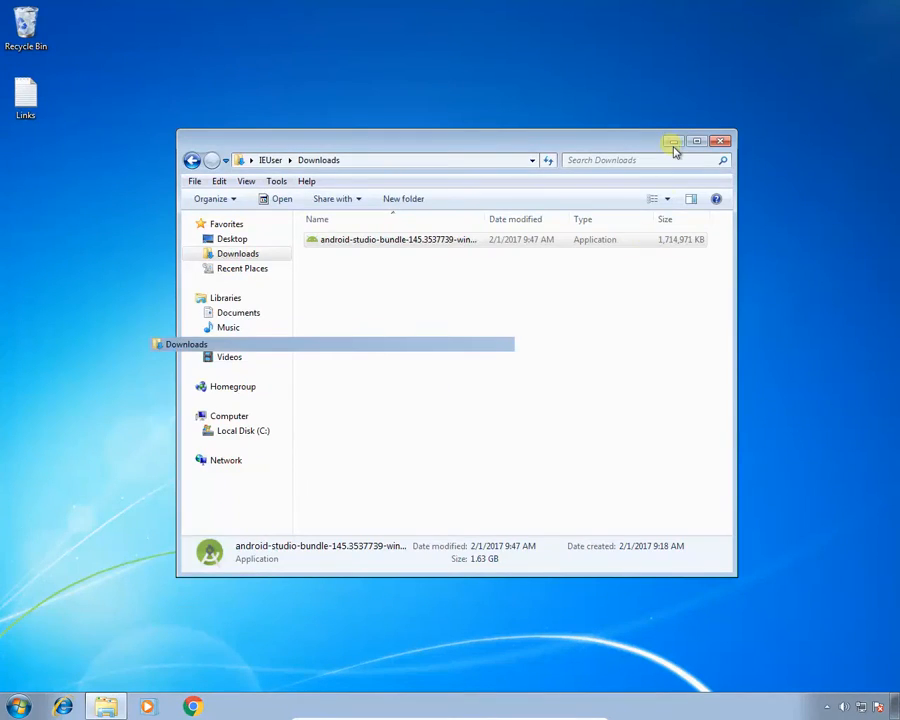
Run the android-studio-bundle installer from the Downloads folder and allow it to make changes to the computer.
click(672, 142)
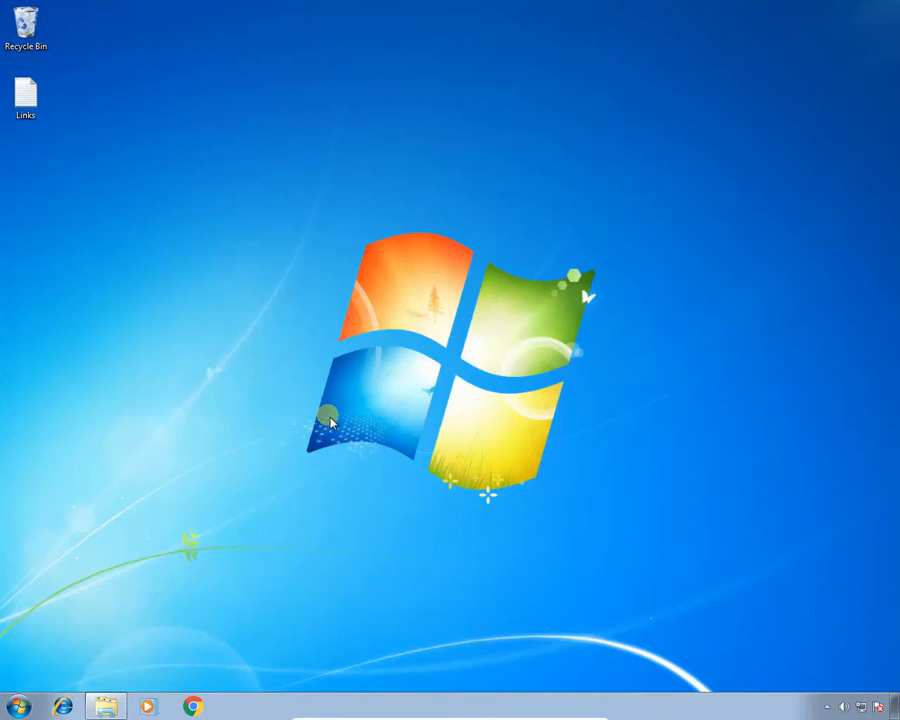
click(118, 707)
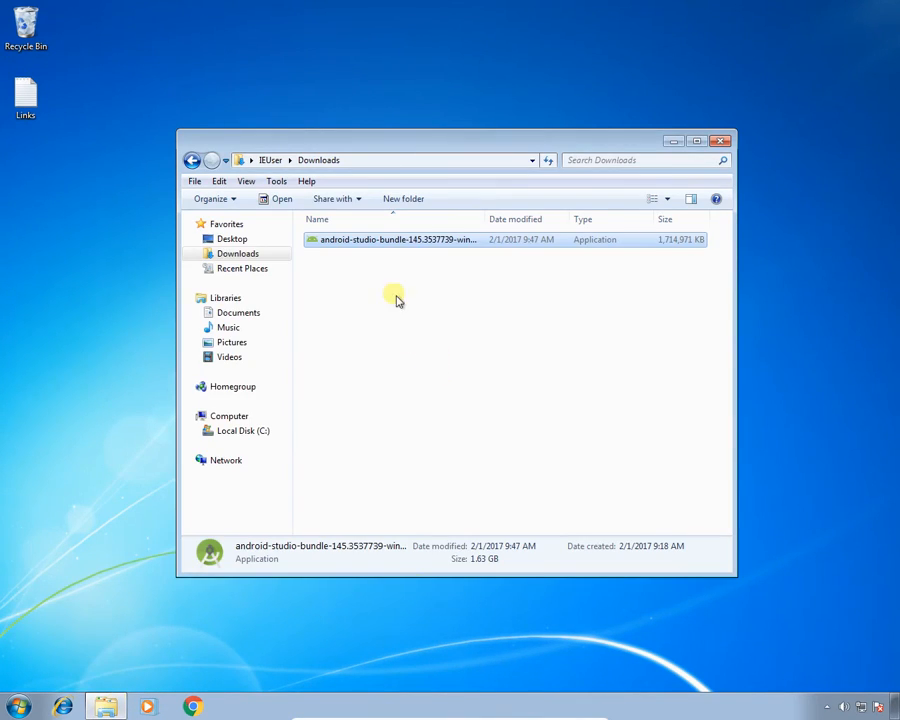
double_click(405, 249)
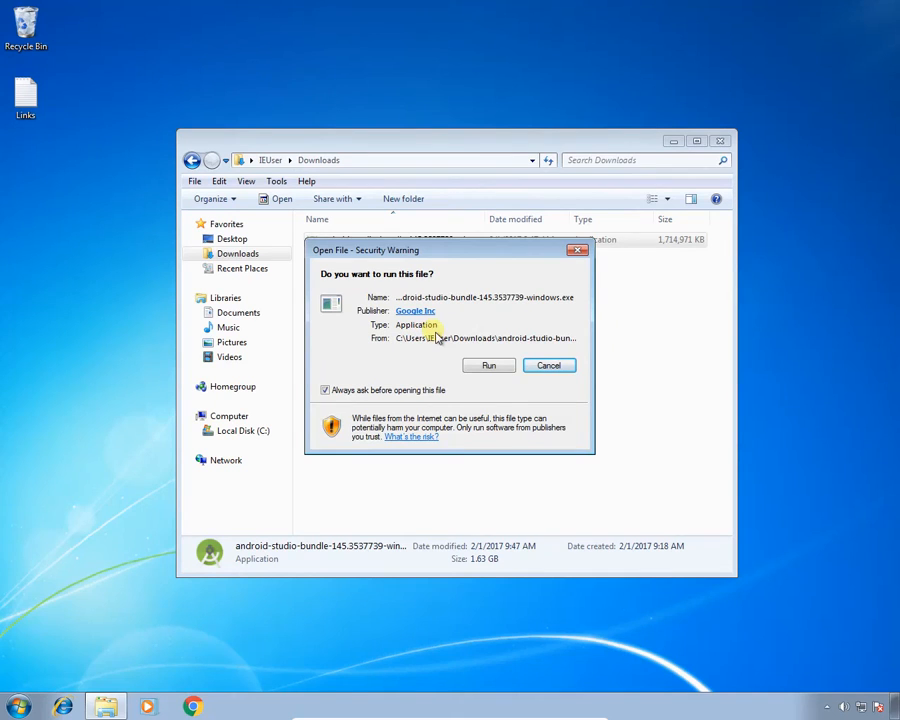
click(494, 365)
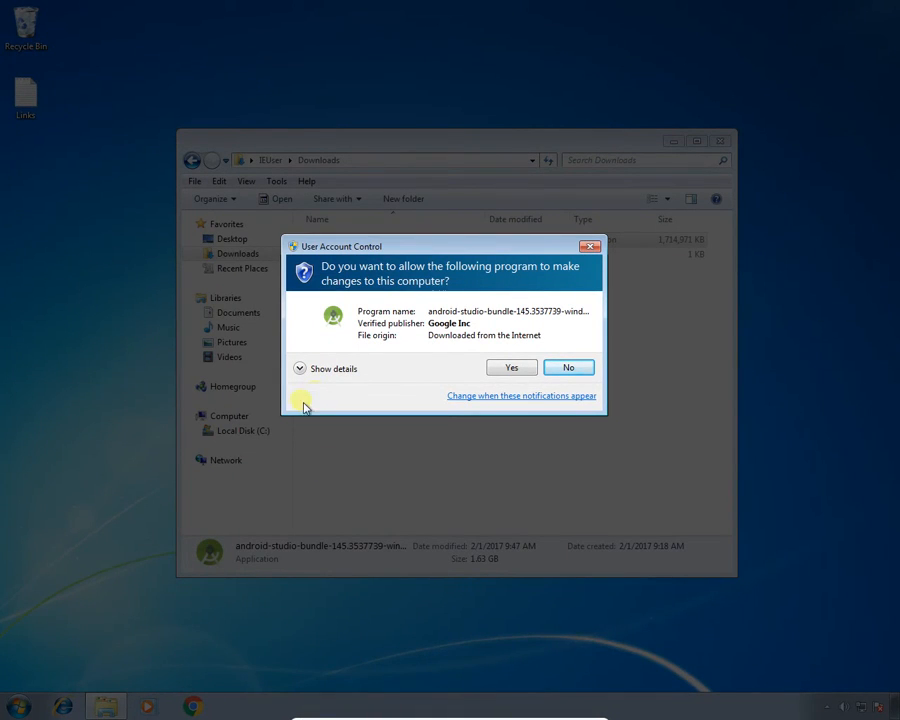
click(504, 370)
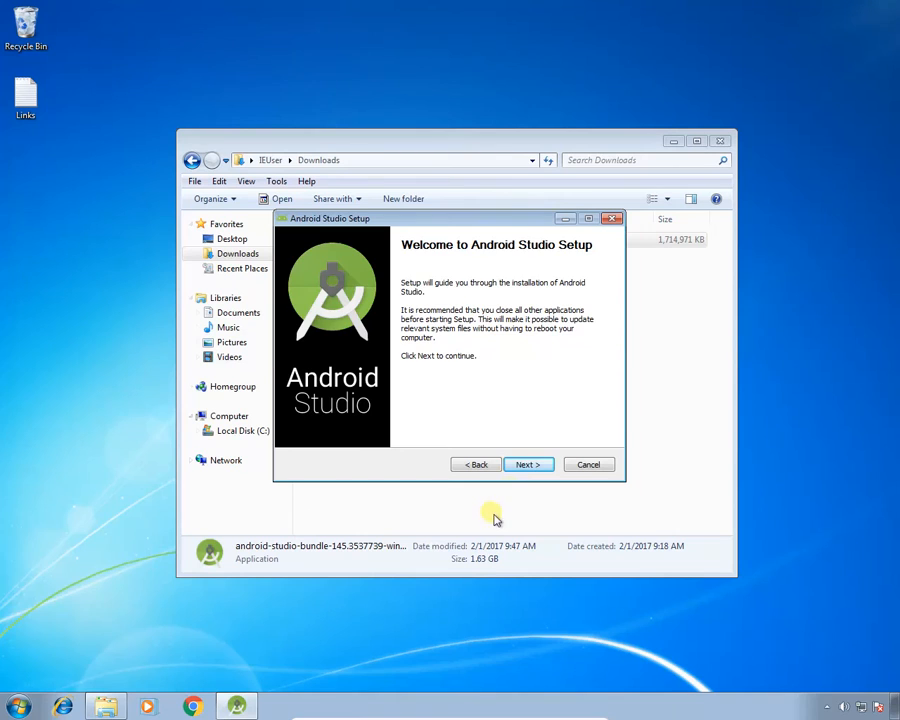
Keep Android SDK and Android Virtual Device among the components to install and accept the license agreement.
click(527, 465)
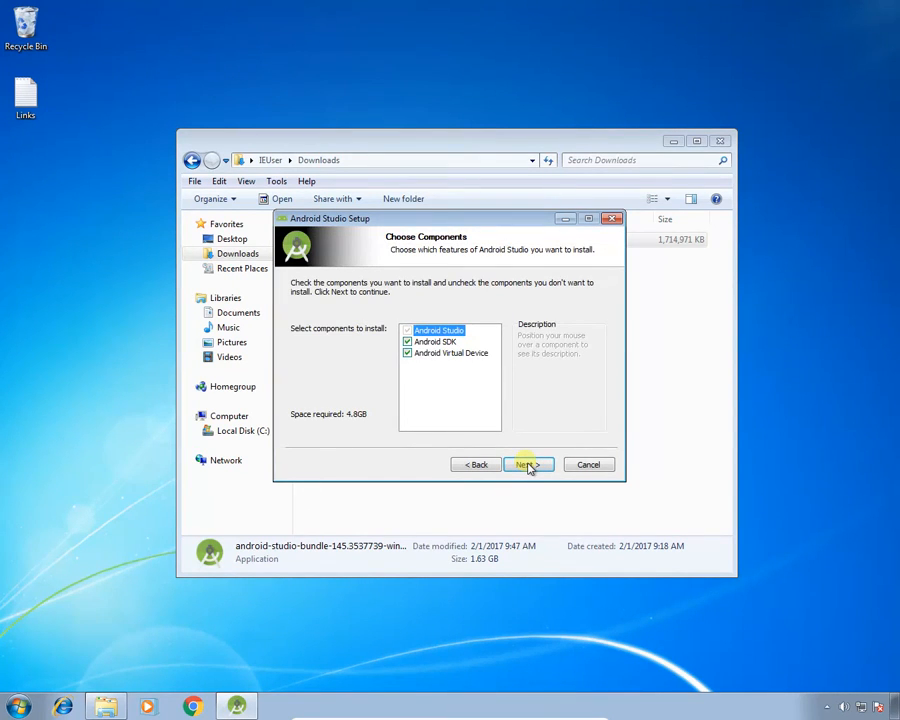
mouse_move(420, 360)
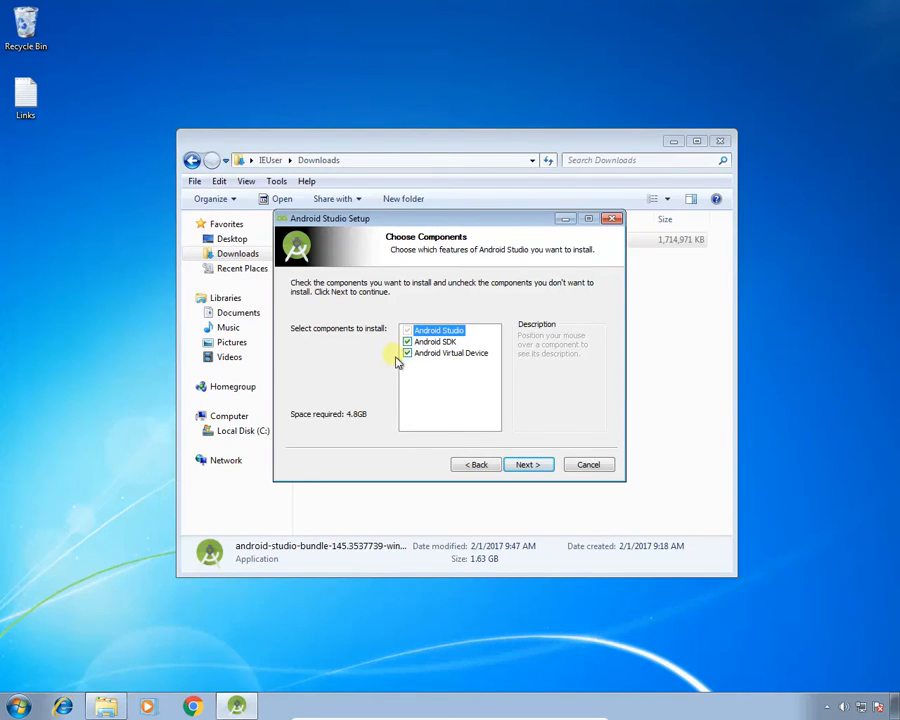
click(533, 466)
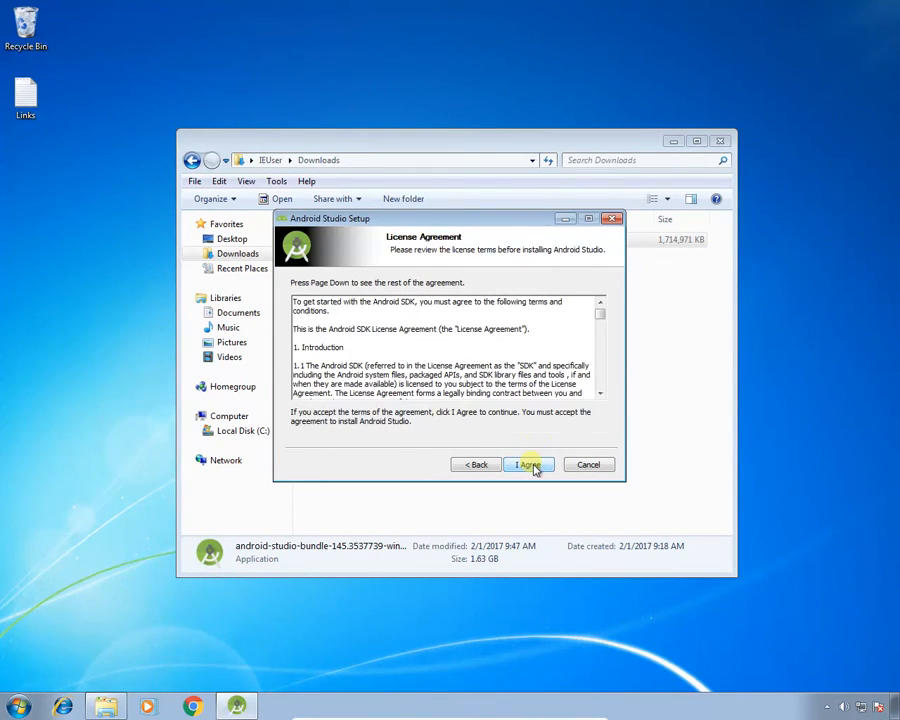
click(530, 465)
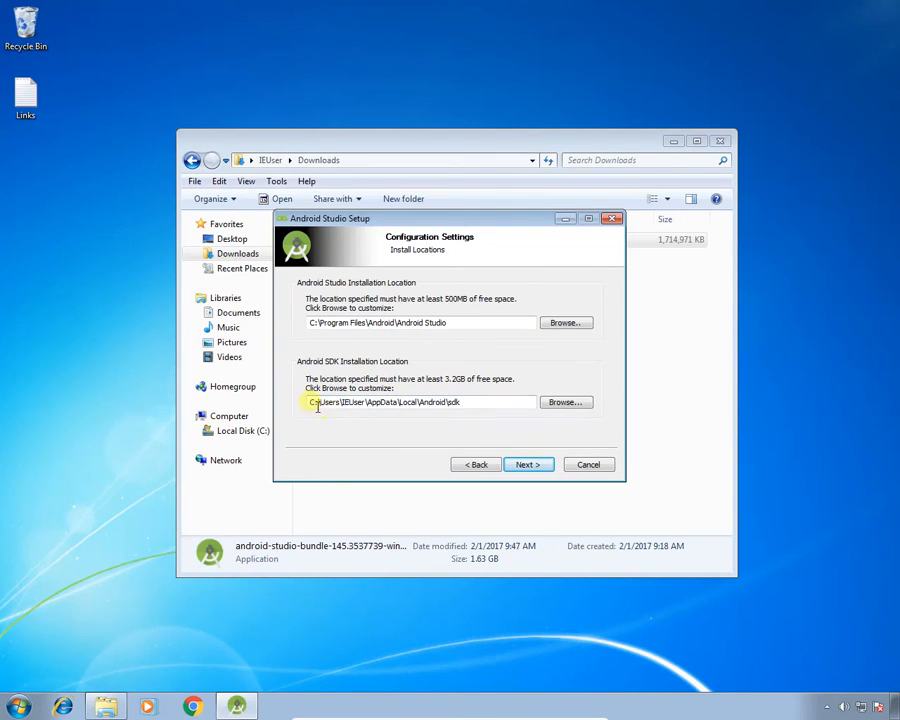
Install Android Studio with the default install locations and Start menu folder, and finish setup so that it starts.
drag(493, 410, 306, 400)
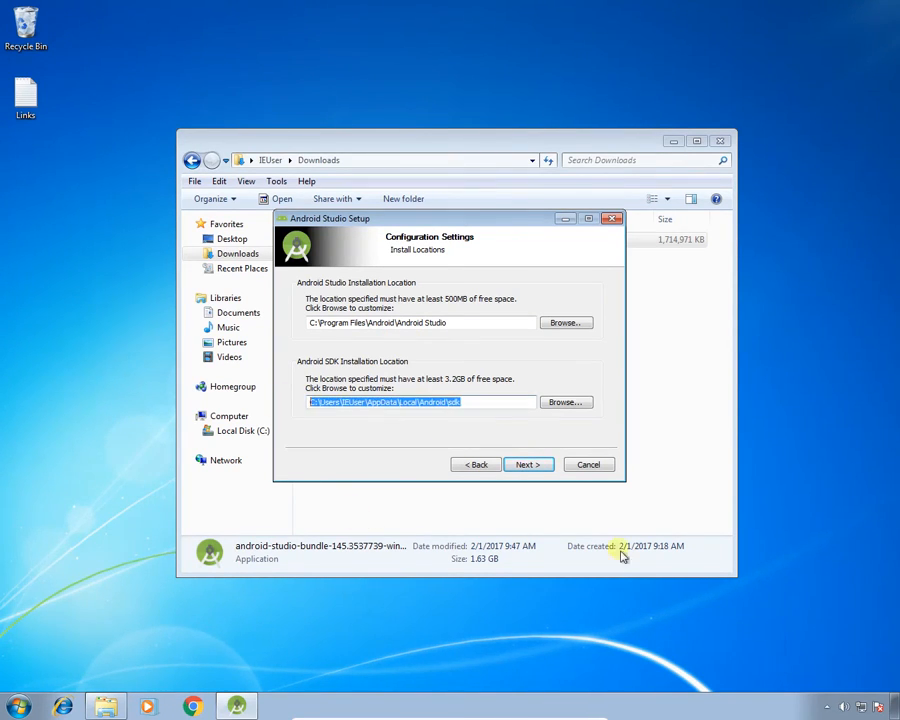
click(528, 465)
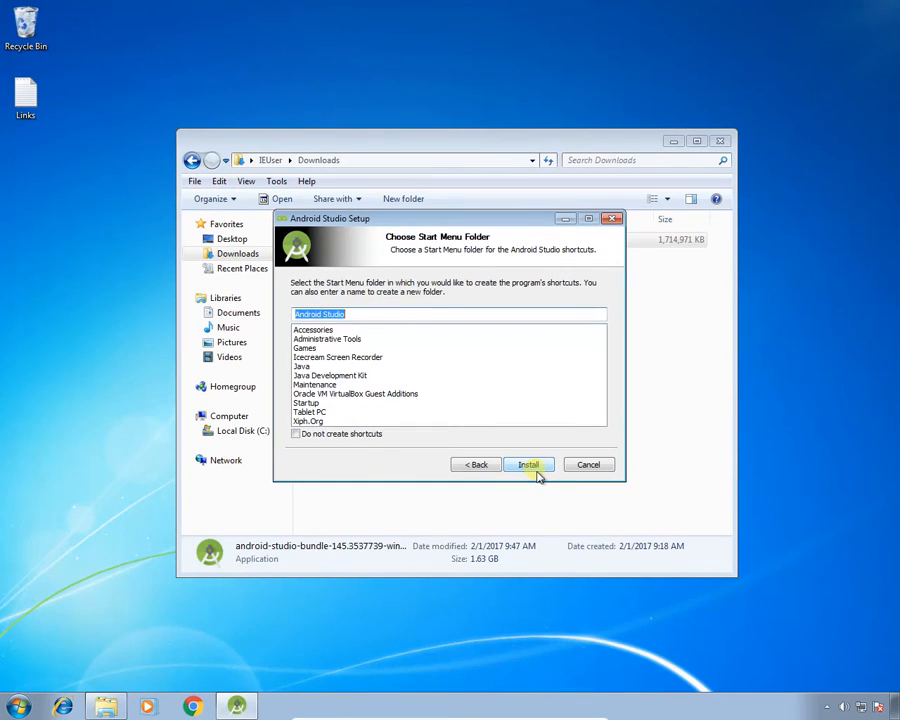
click(535, 470)
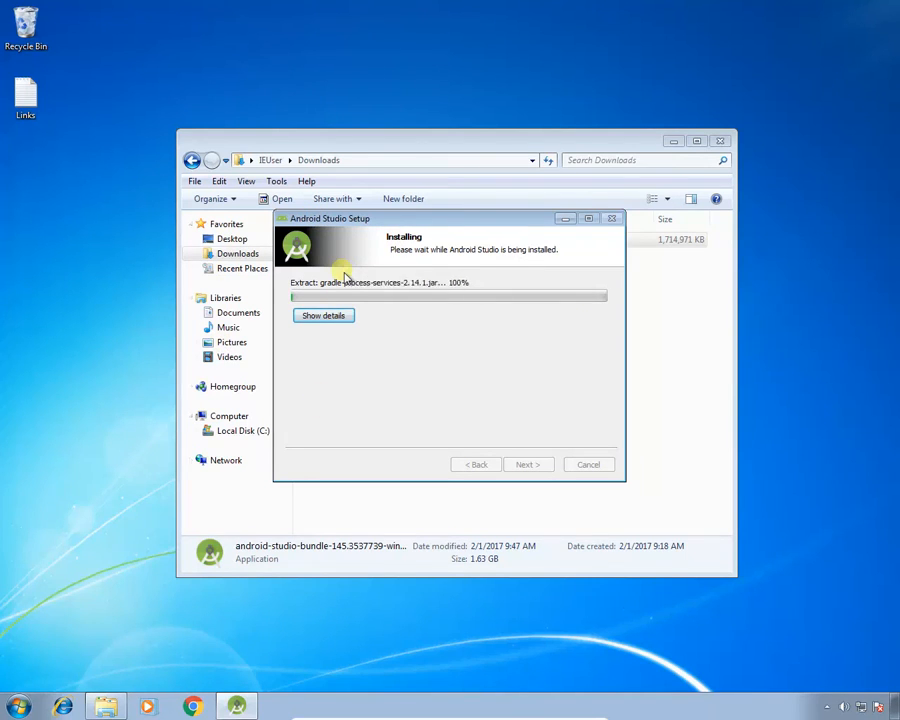
click(342, 316)
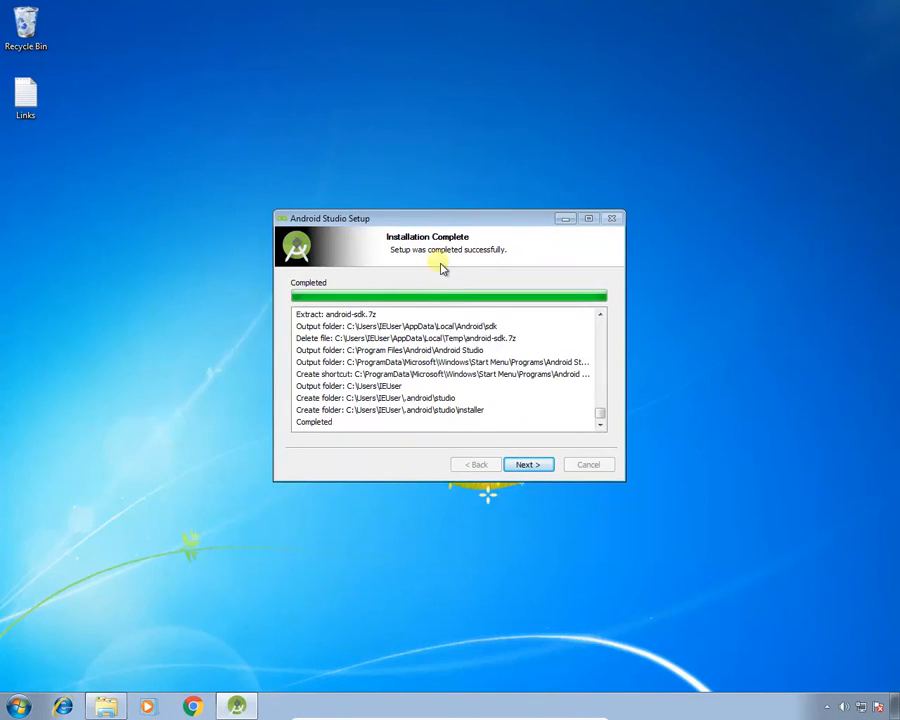
click(528, 466)
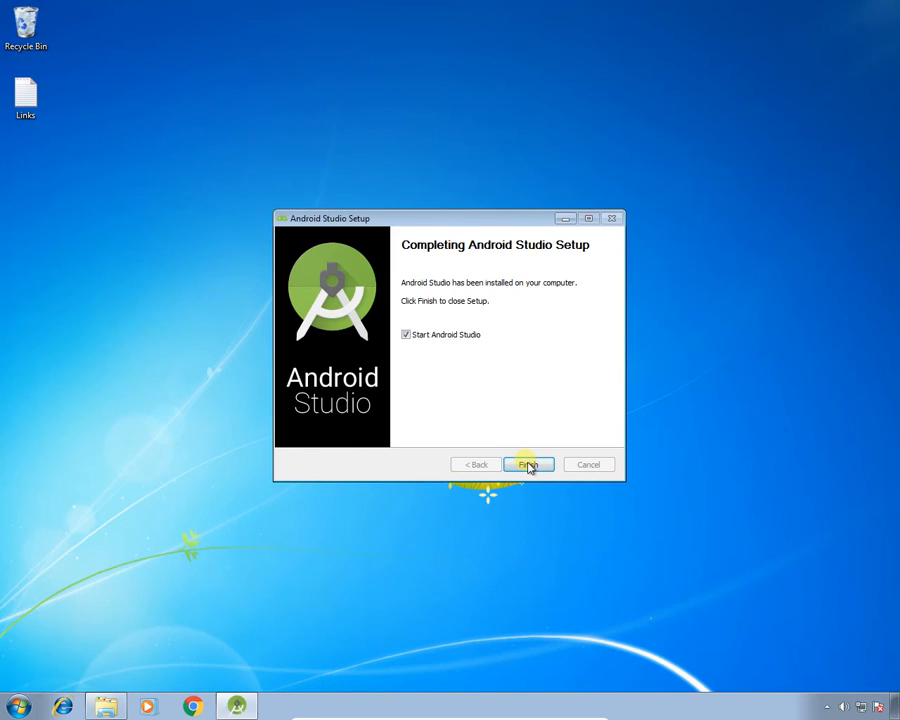
click(528, 465)
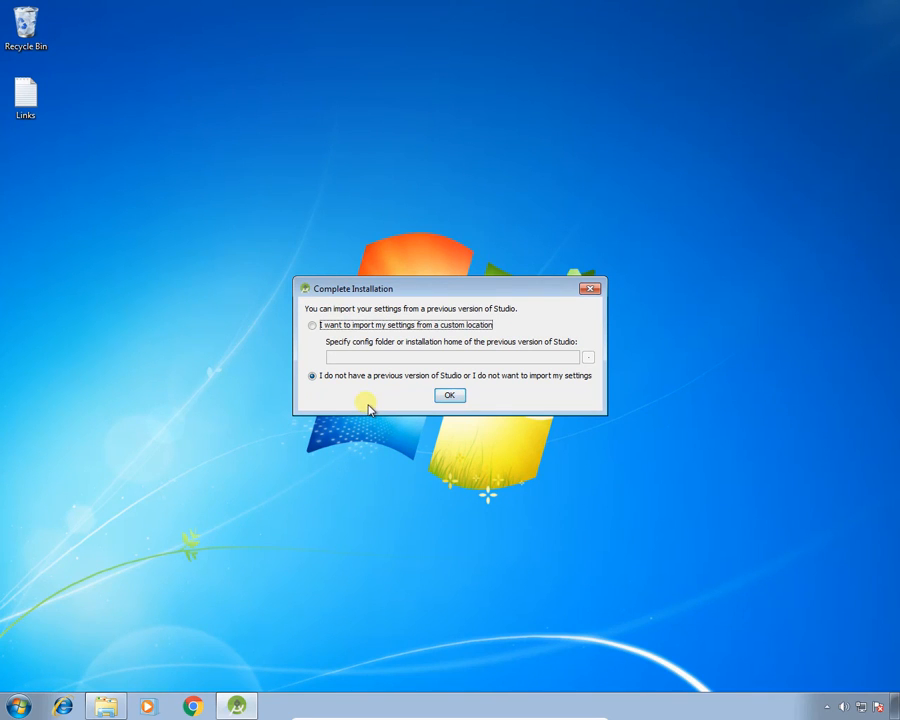
click(313, 325)
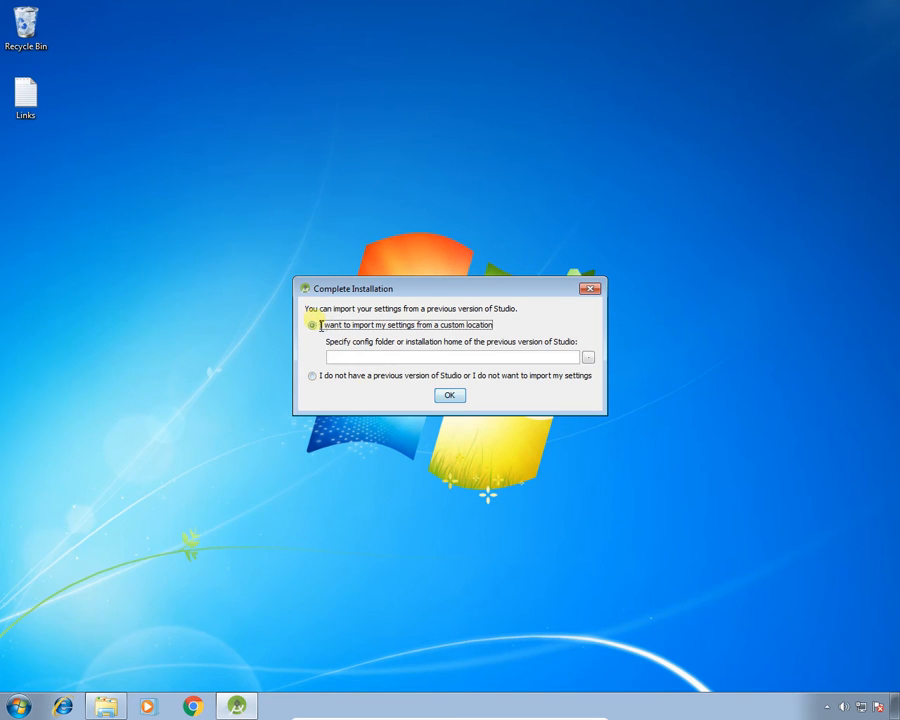
click(589, 358)
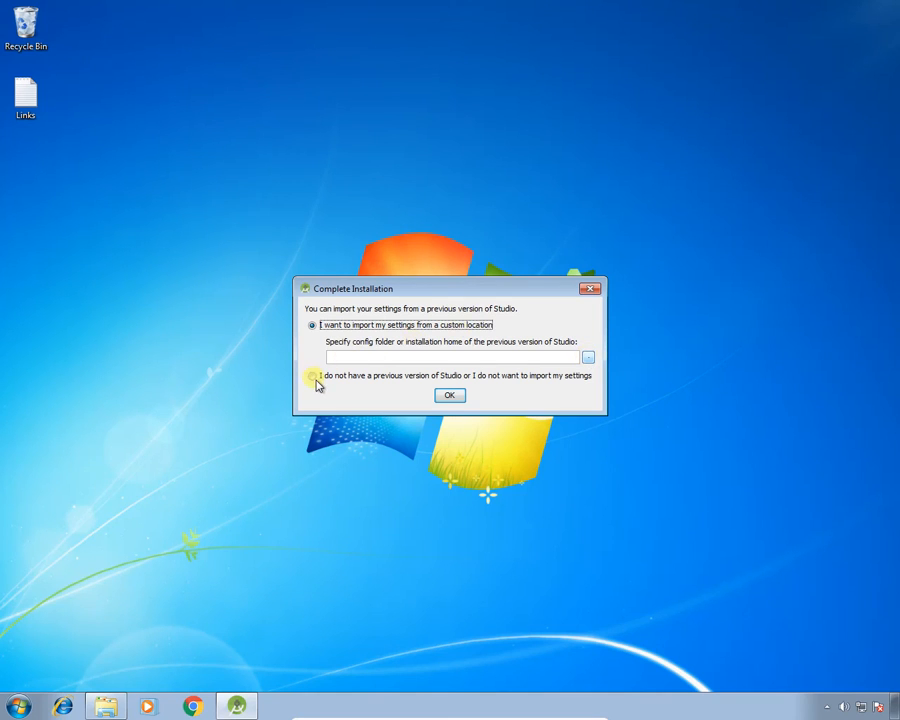
click(610, 481)
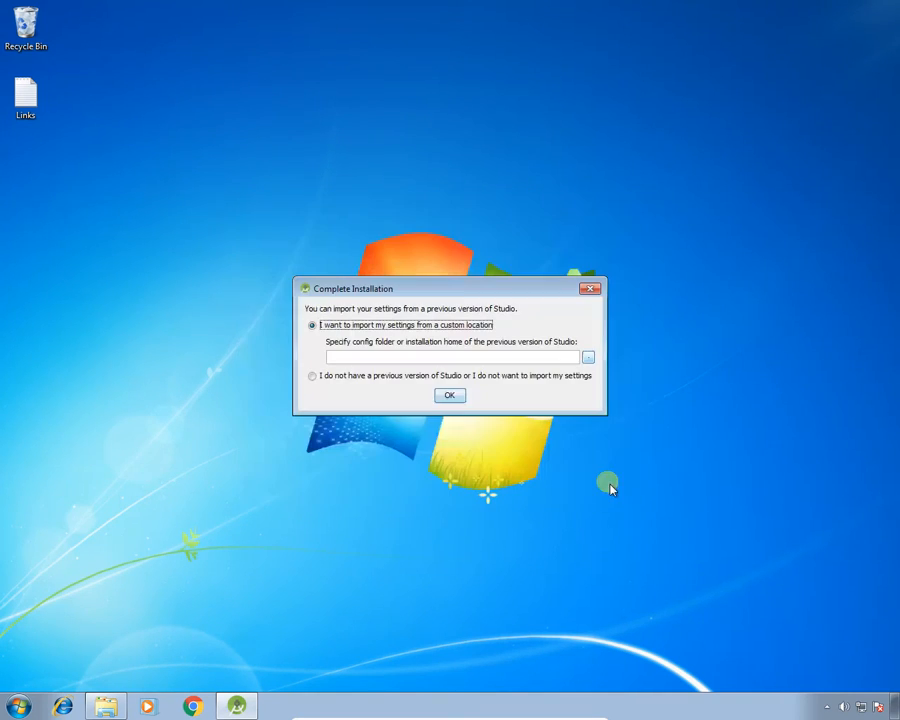
Skip importing settings from a previous Studio version and choose the Standard setup type.
click(311, 377)
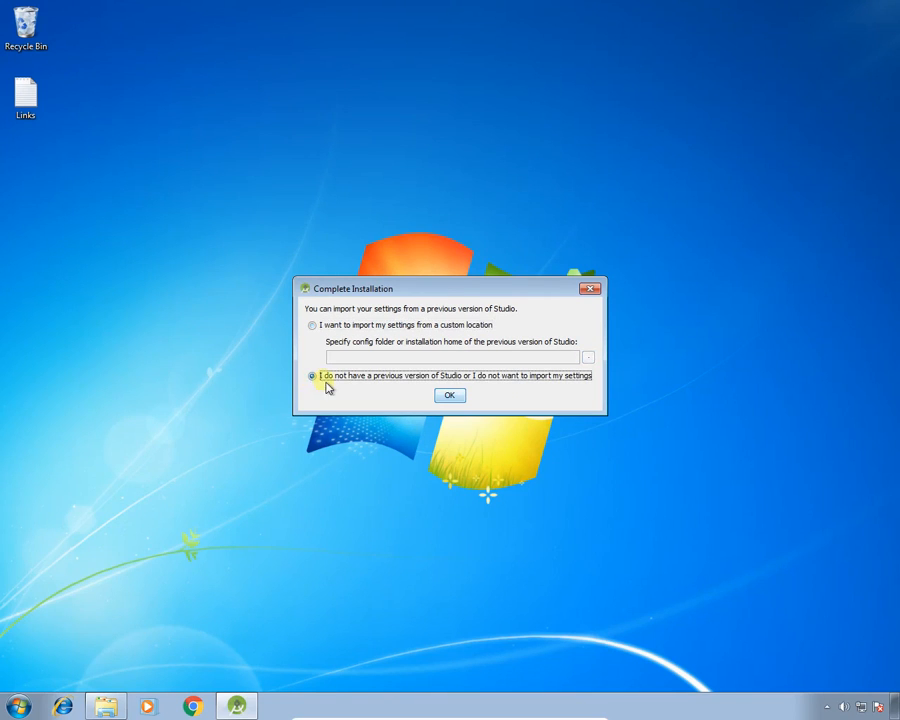
click(450, 397)
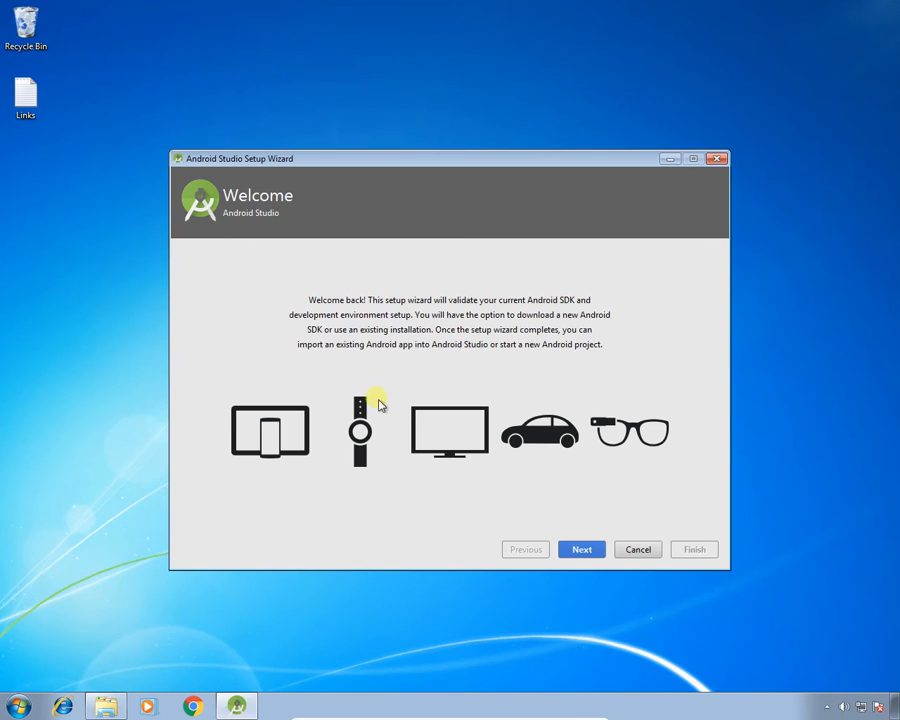
click(588, 549)
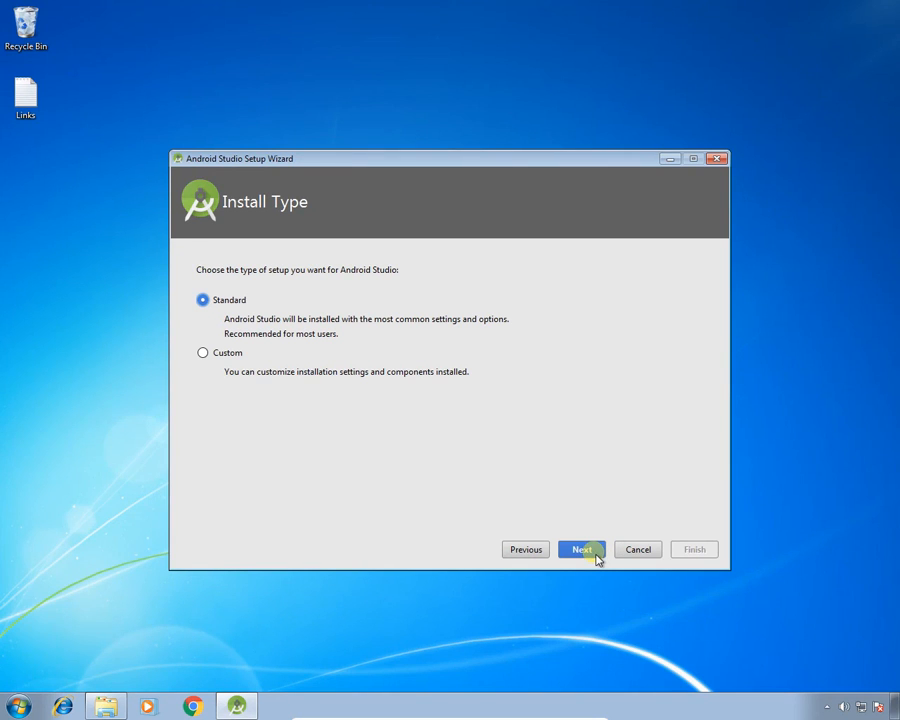
click(594, 553)
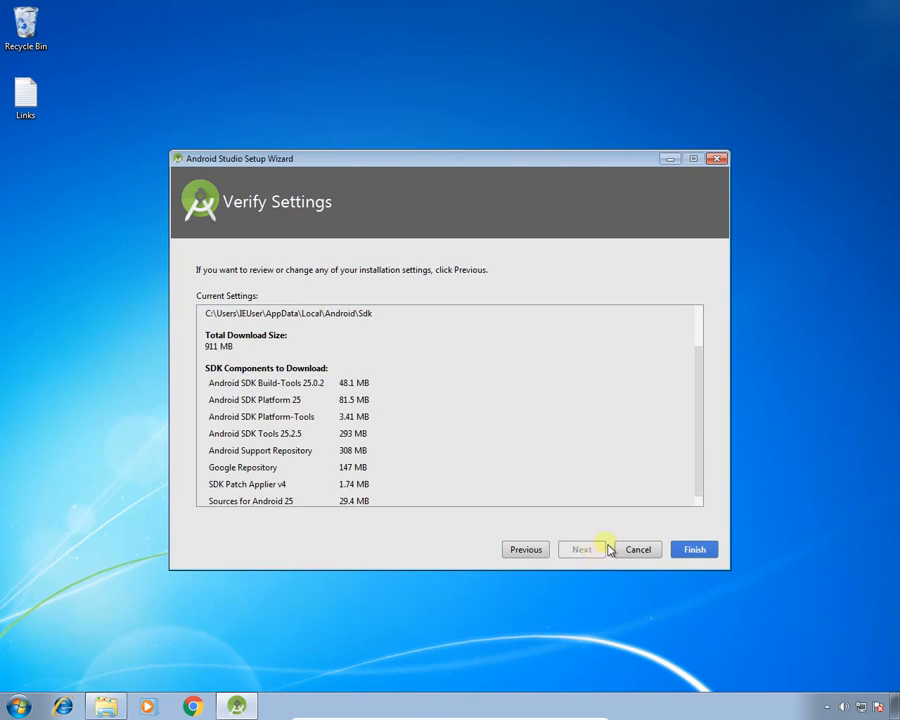
Download the listed SDK components, look through the download log and finish the setup wizard.
drag(701, 394, 706, 426)
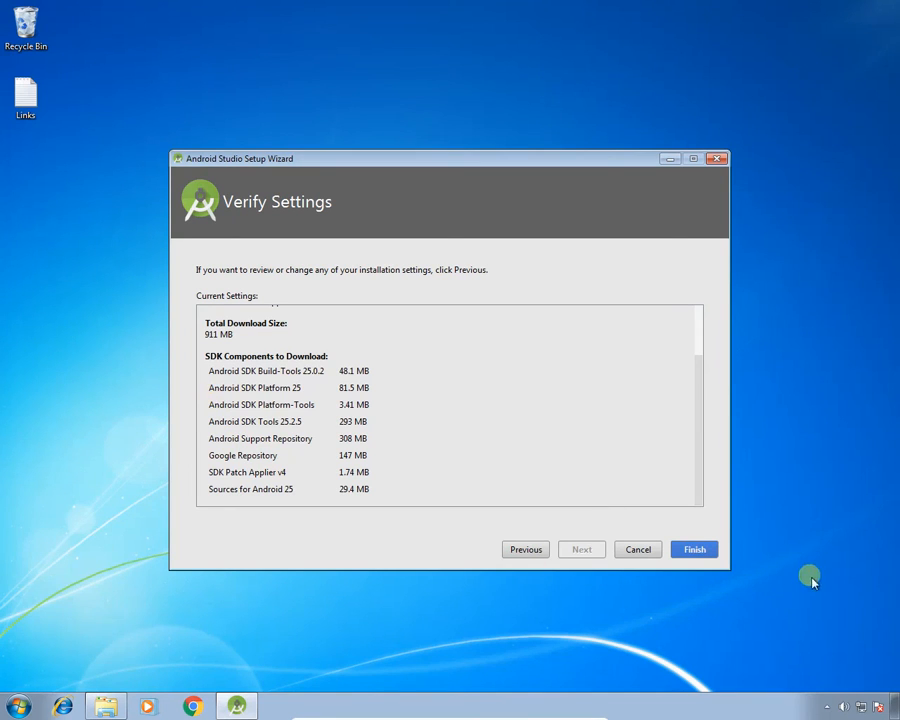
click(703, 555)
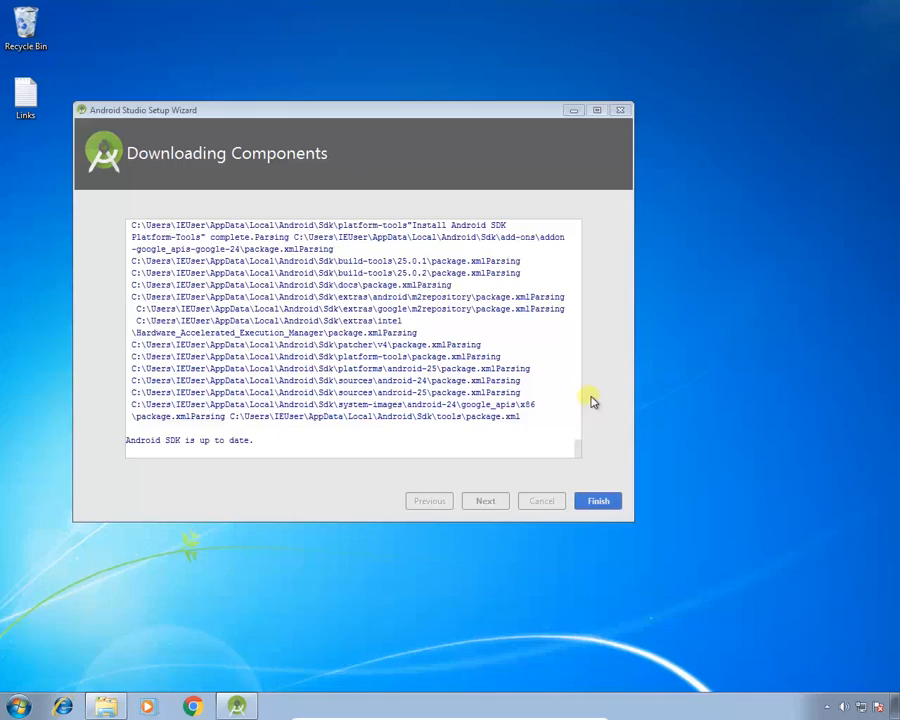
scroll(583, 446, up, 10)
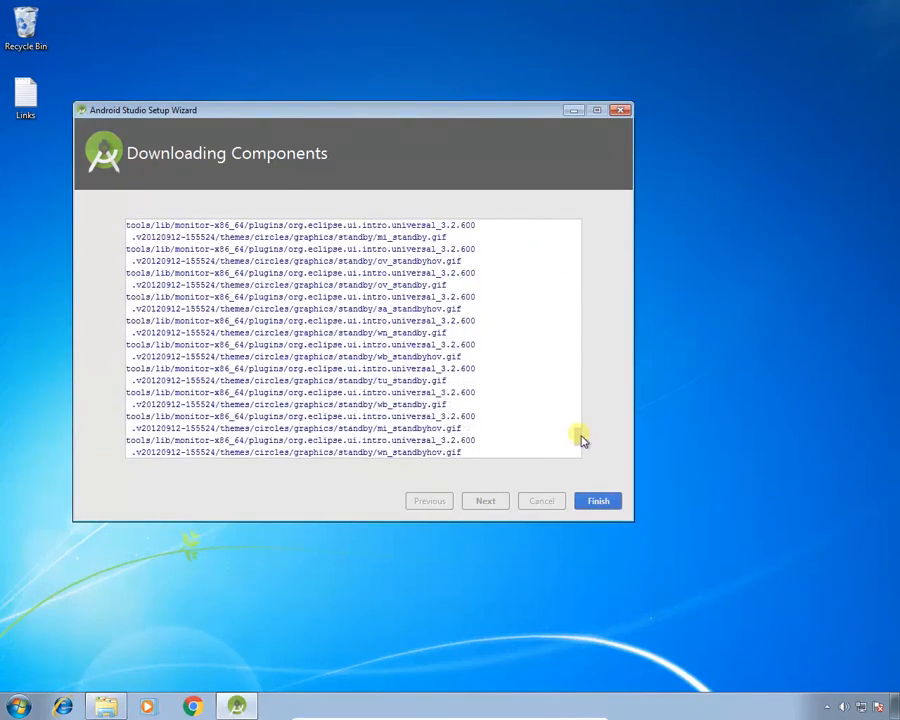
scroll(580, 430, down, 15)
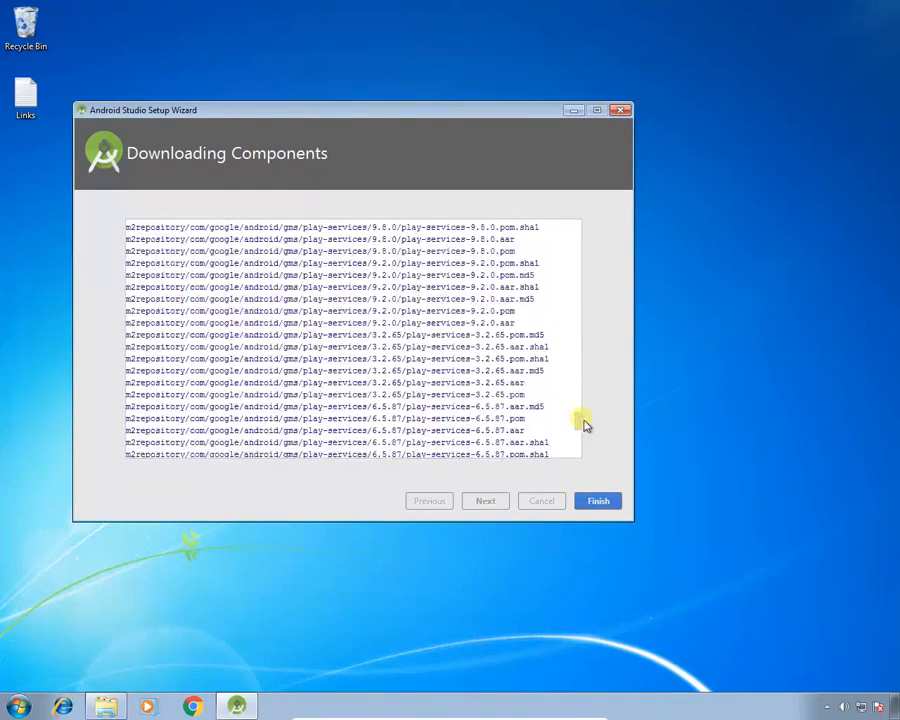
scroll(580, 430, down, 10)
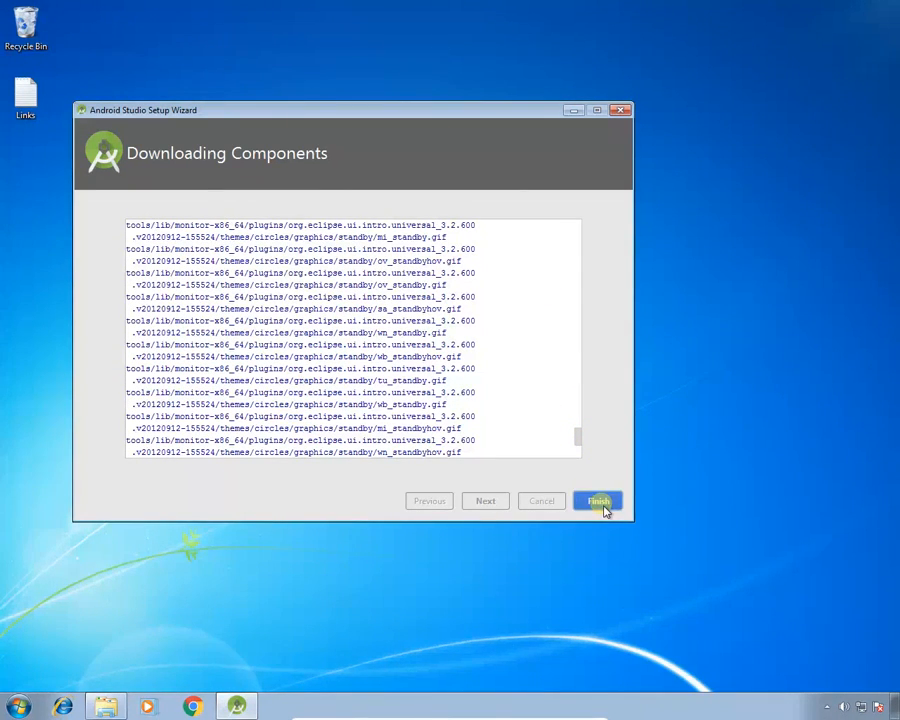
click(602, 504)
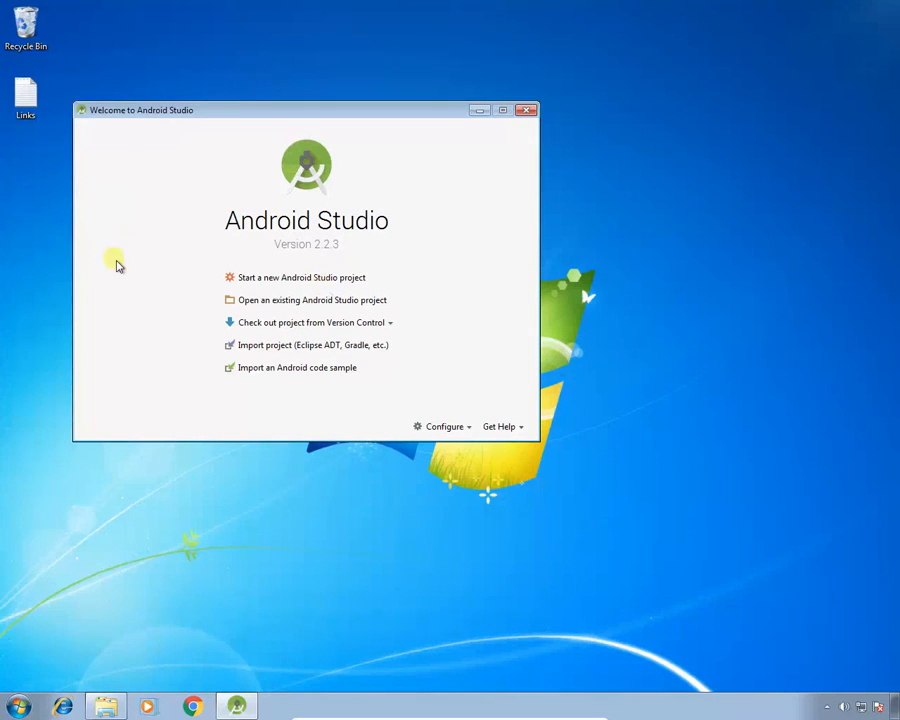